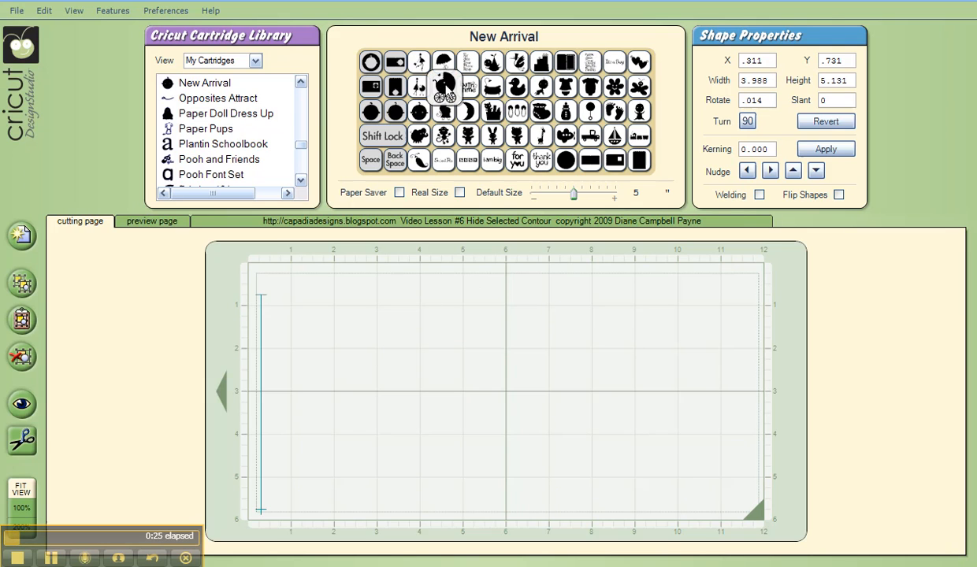
- Place the New Arrival baby carriage and its shifted layer shape side by side on the cutting page
left_click(443, 86)
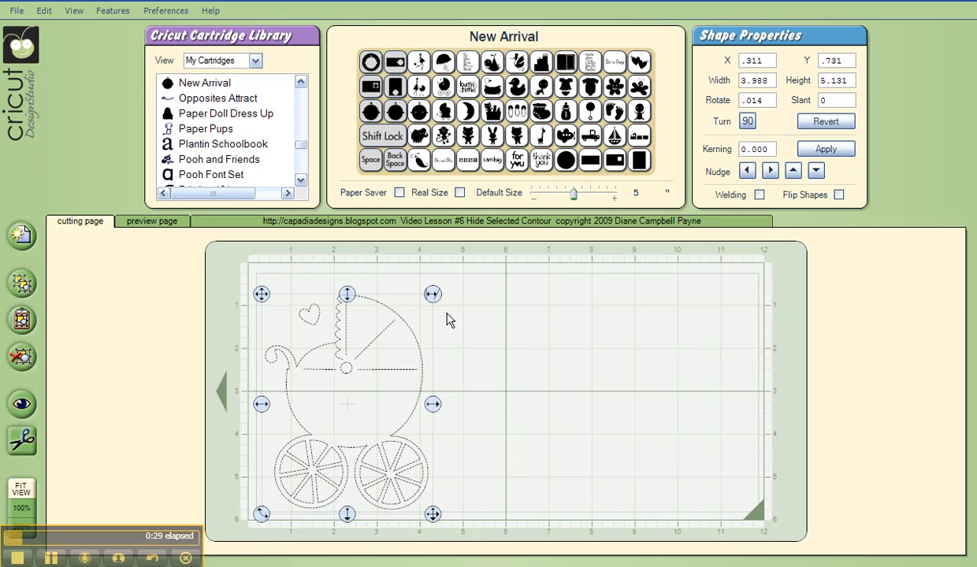
left_click(477, 383)
left_click(380, 138)
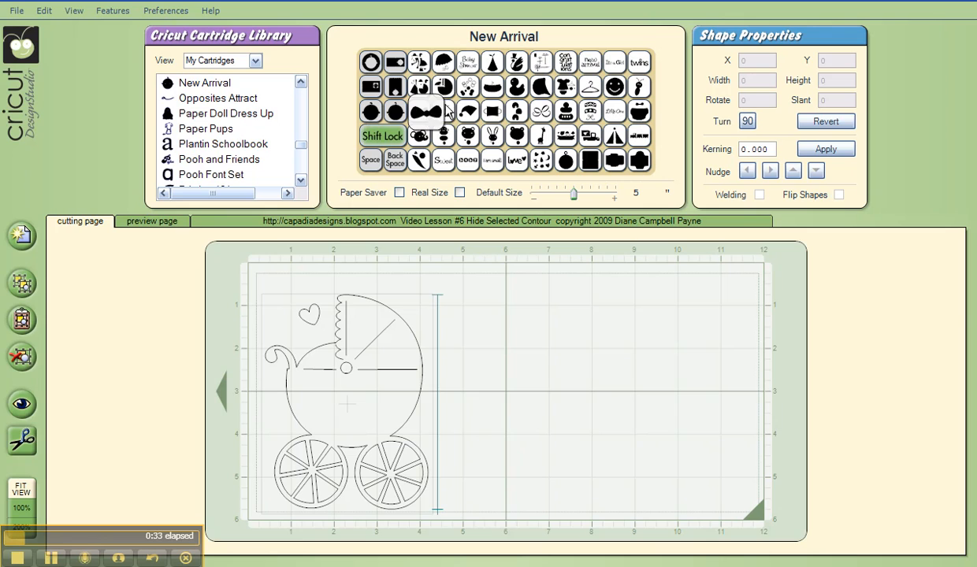
left_click(447, 88)
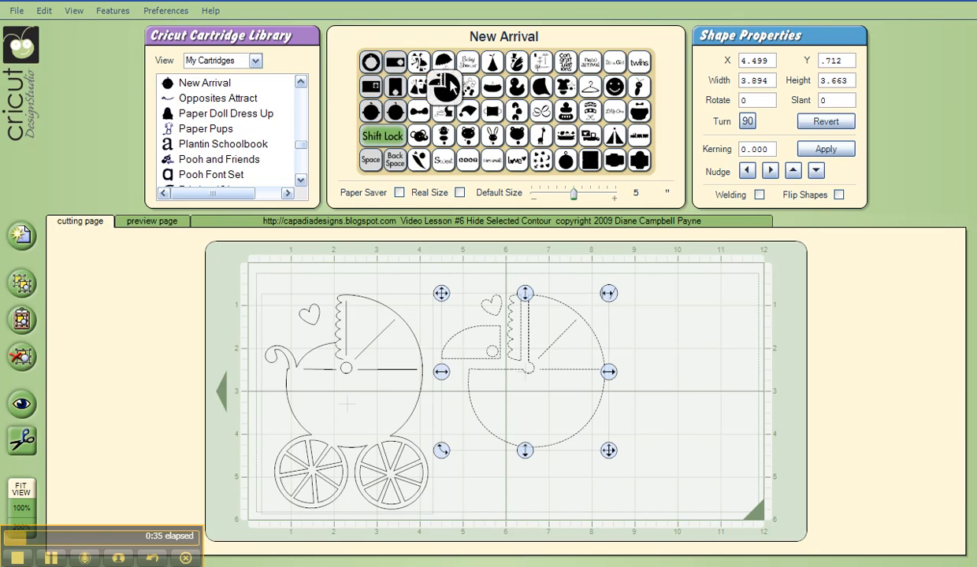
left_click(674, 363)
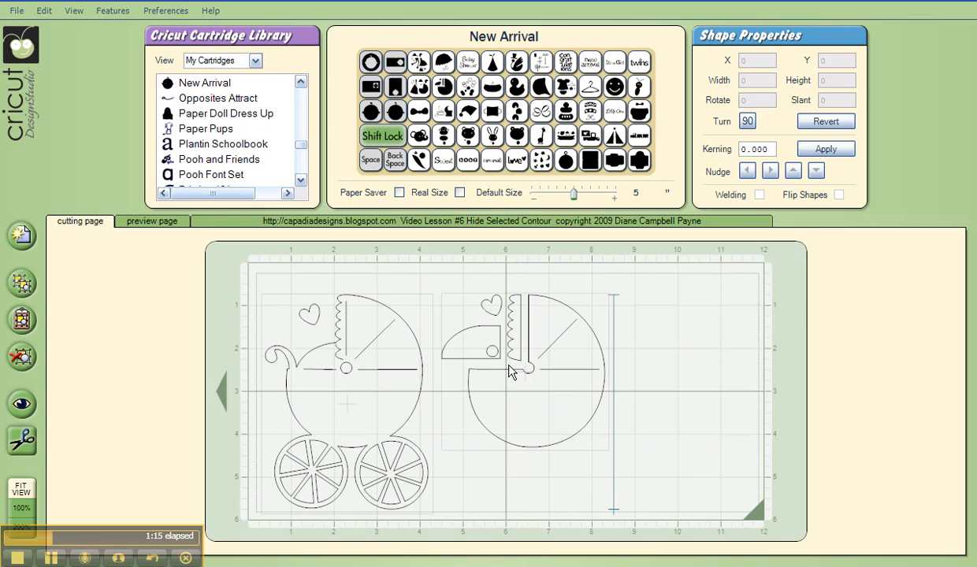
- Hide the scalloped trim contour of the carriage layer shape
left_click(512, 319)
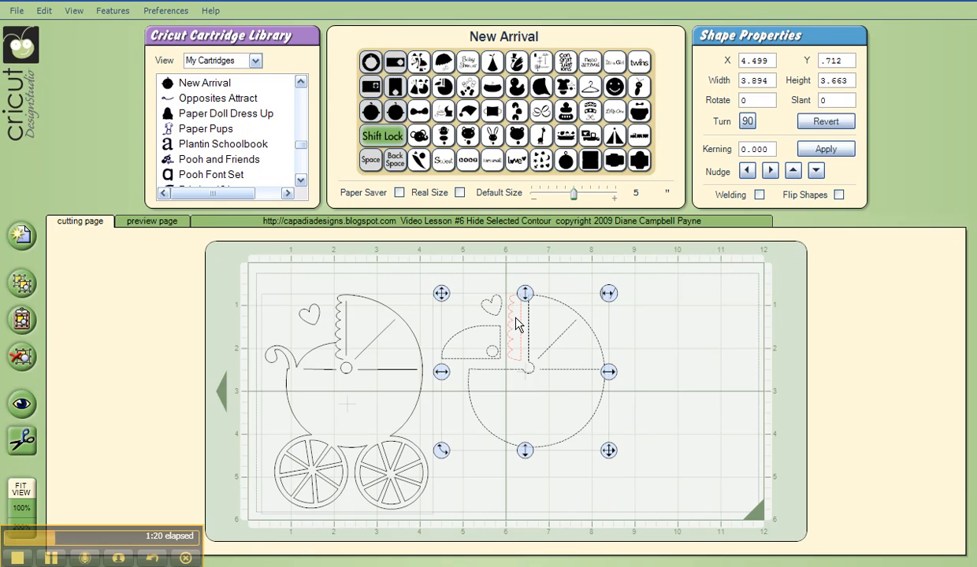
right_click(517, 324)
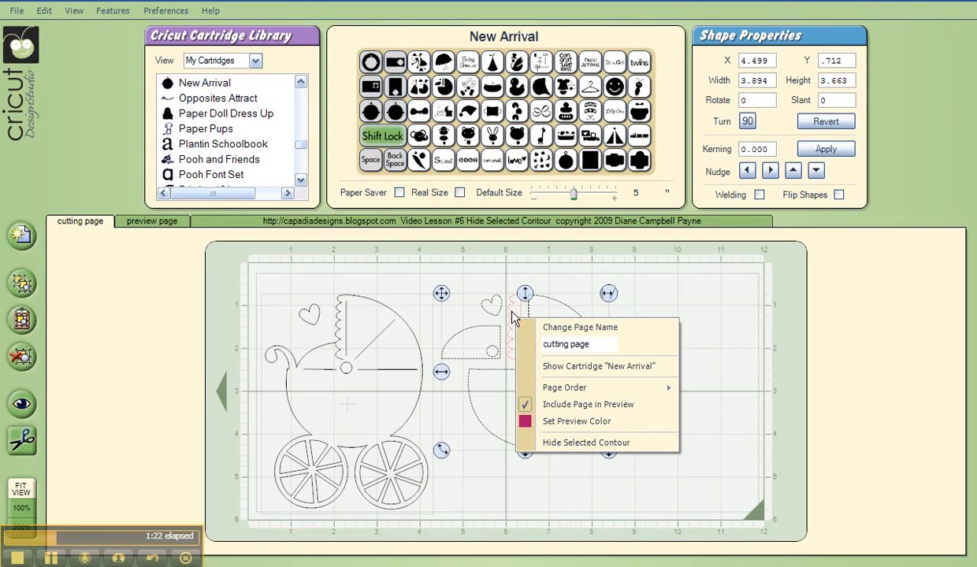
left_click(576, 444)
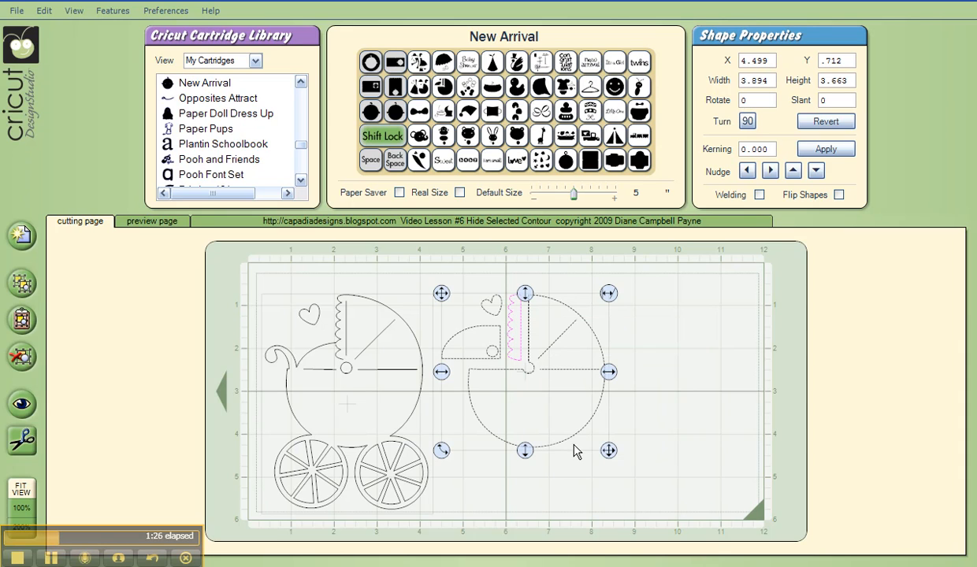
left_click(709, 321)
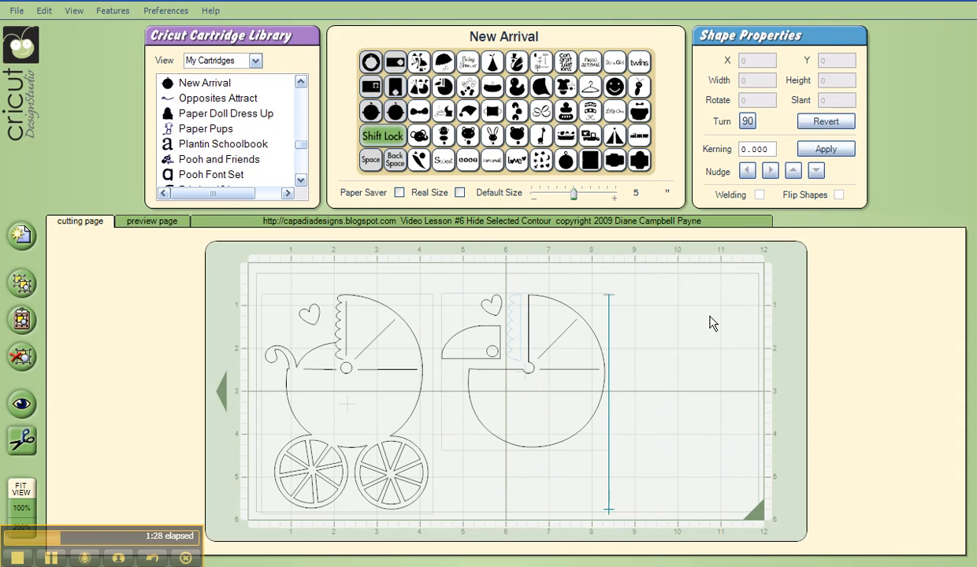
- Hide the small circle, heart and quarter-round contours of the carriage layer shape, leaving the body and its lines
left_click(493, 351)
right_click(454, 310)
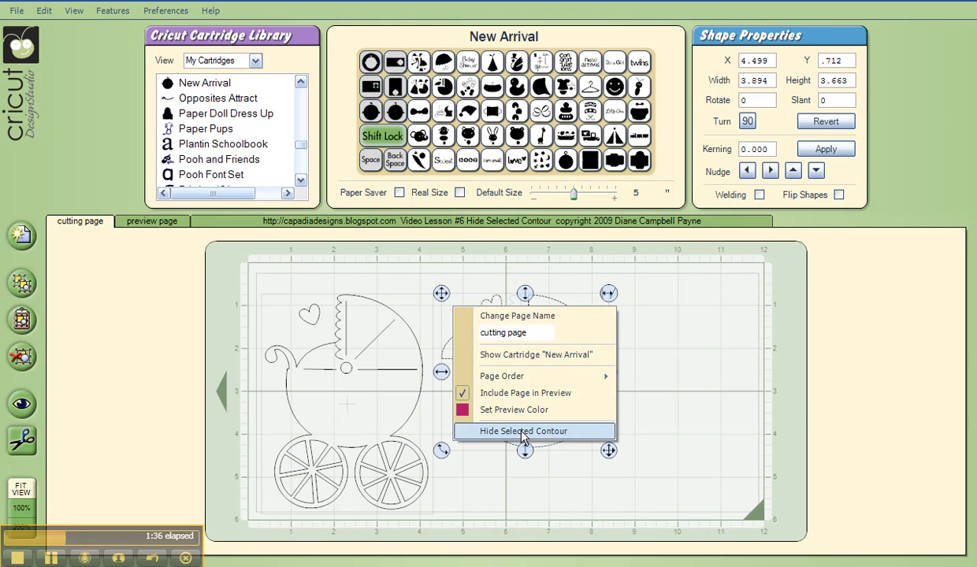
left_click(523, 432)
right_click(486, 309)
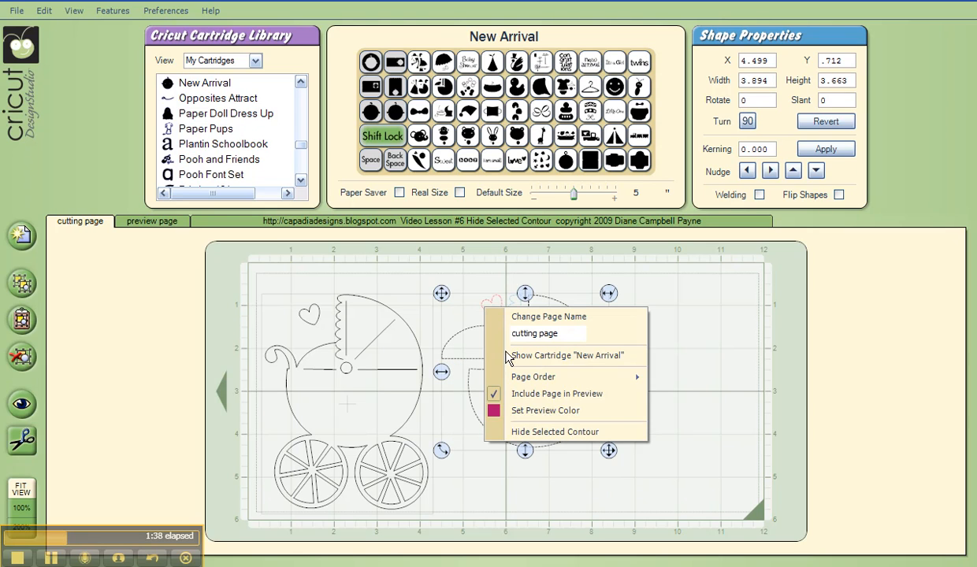
left_click(508, 432)
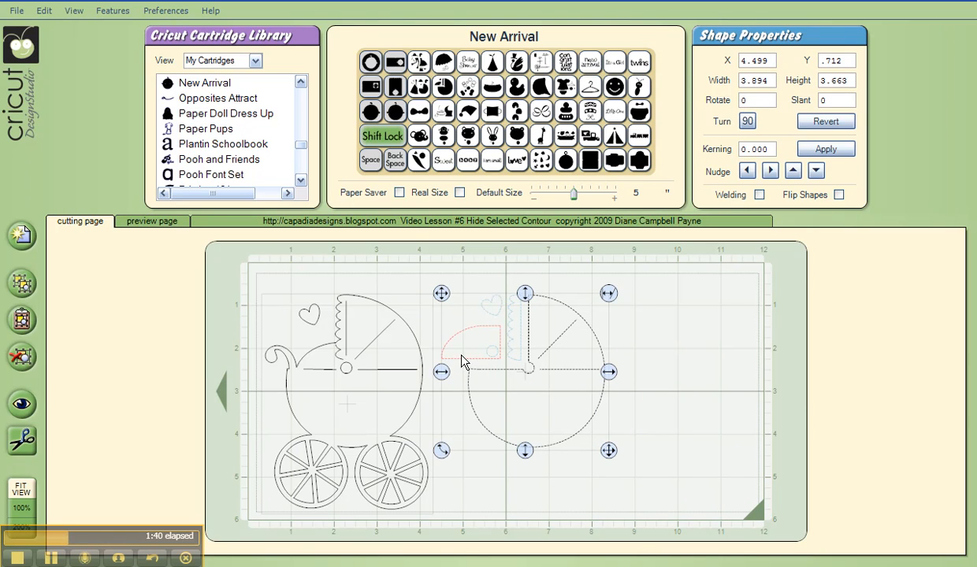
right_click(455, 301)
left_click(518, 426)
left_click(695, 398)
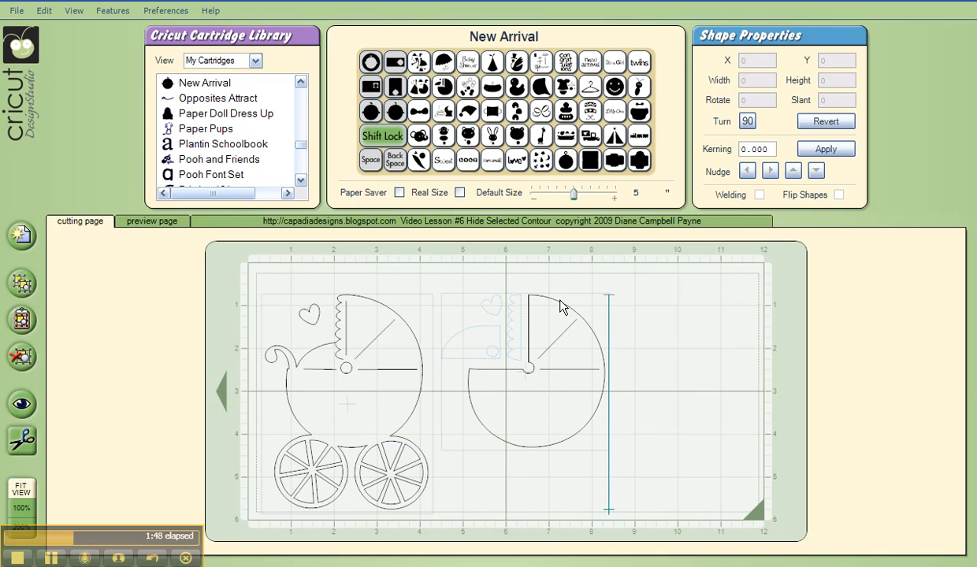
- Move the carriage body shape to about X 7.932, Y 2.031, then shift it slightly further down the mat
left_click(520, 307)
left_click_drag(440, 296, 588, 355)
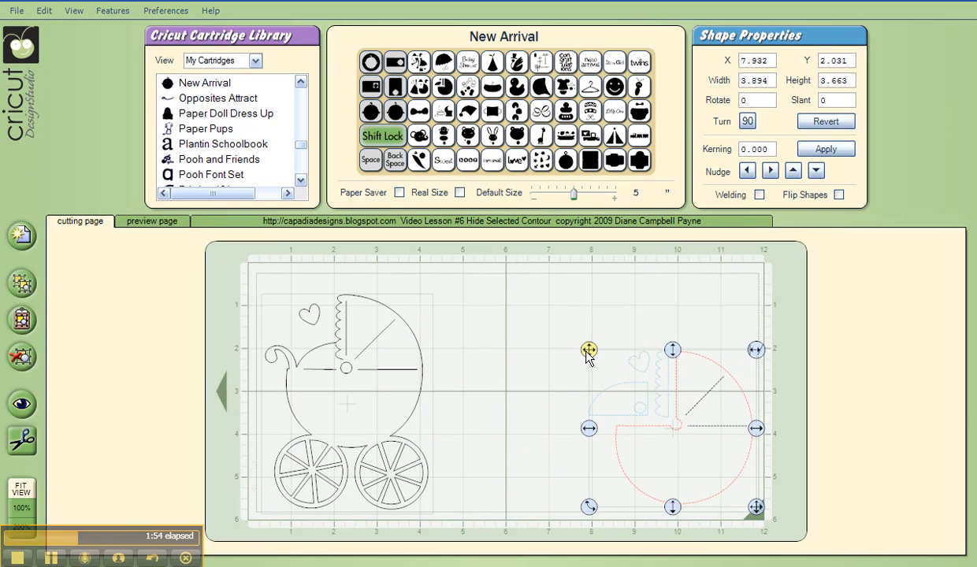
left_click(541, 381)
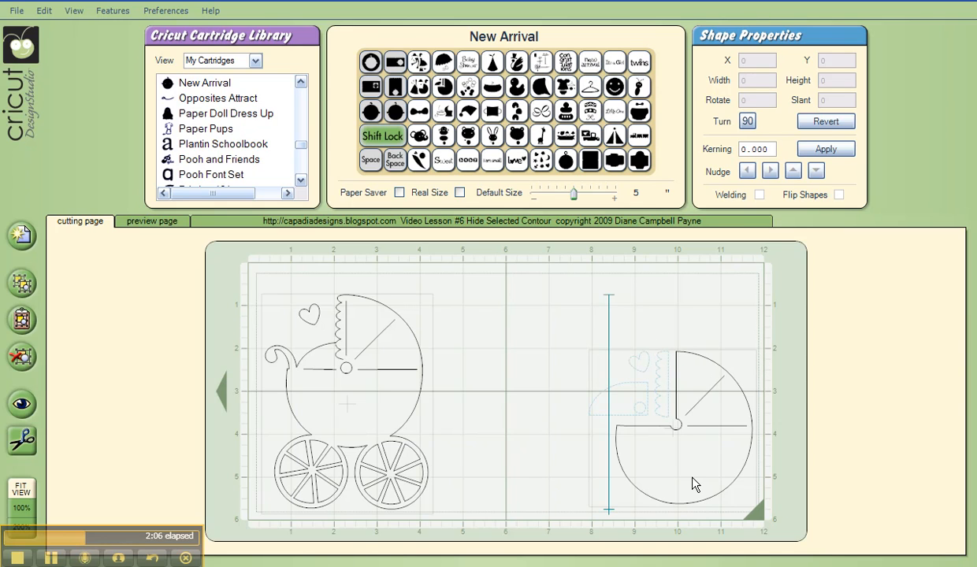
left_click(701, 358)
left_click_drag(673, 351, 673, 355)
left_click(699, 535)
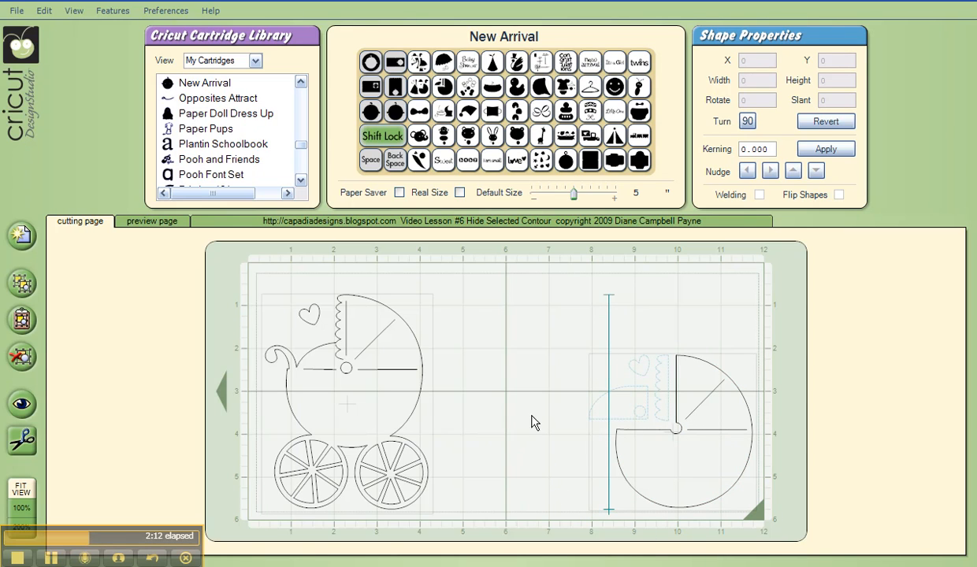
- Add a second carriage layer shape at about X 4.24, Y 0.356 and hide its body, diagonal line and horizontal line contours
left_click(446, 90)
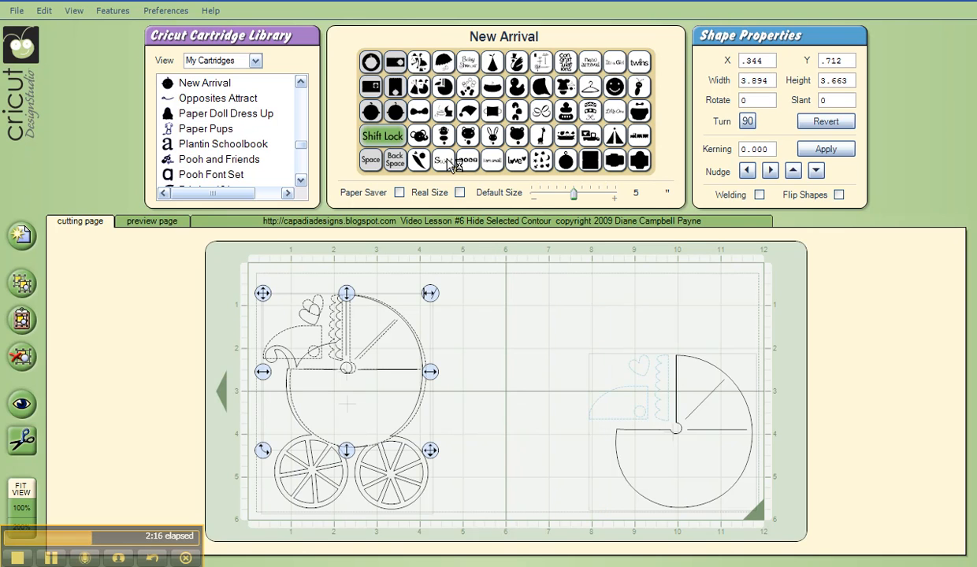
left_click_drag(275, 299, 443, 284)
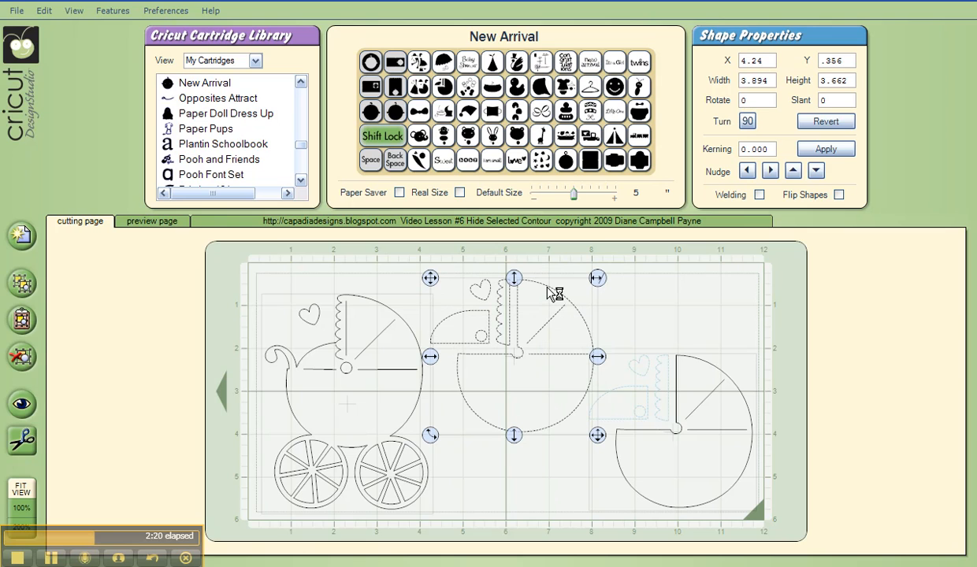
right_click(548, 289)
left_click(603, 413)
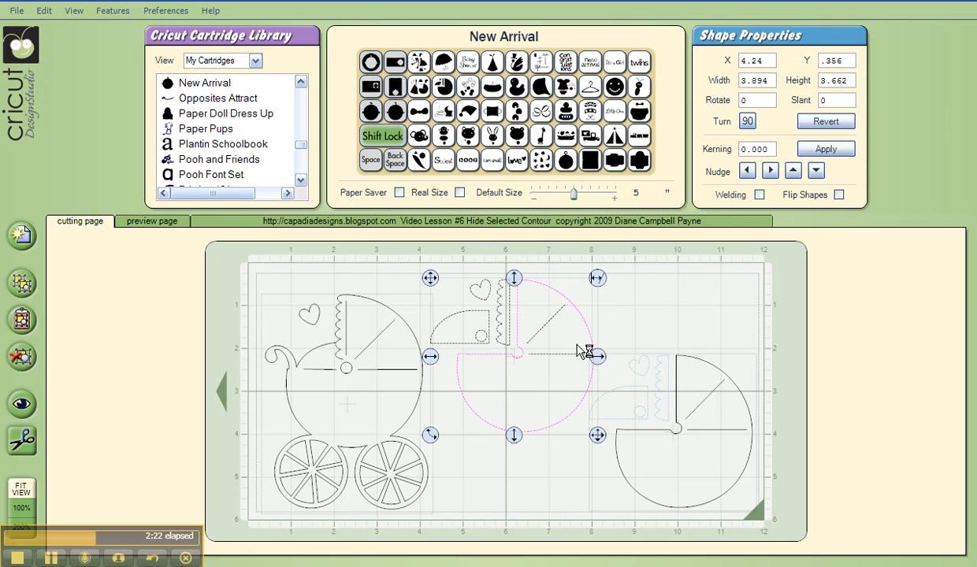
right_click(544, 325)
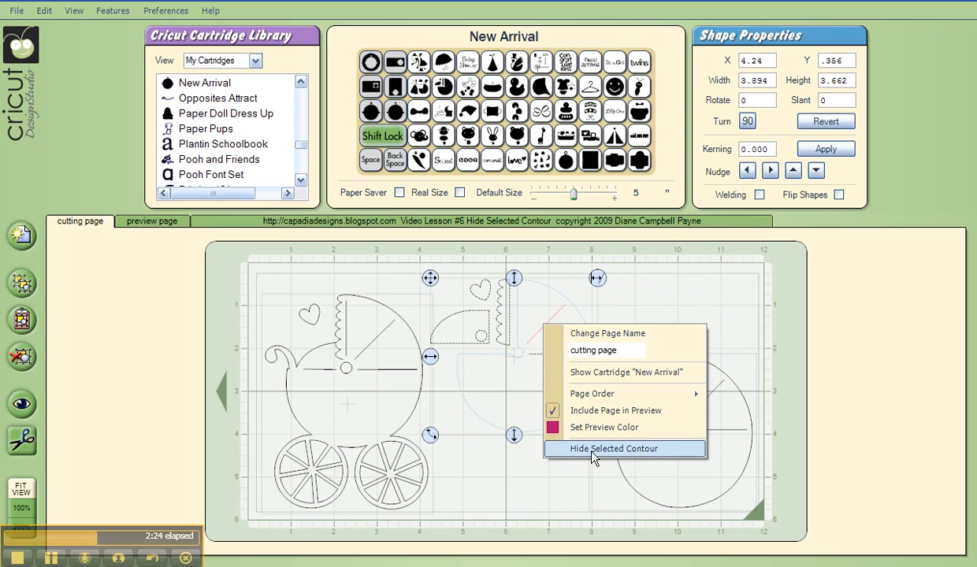
left_click(579, 448)
right_click(571, 360)
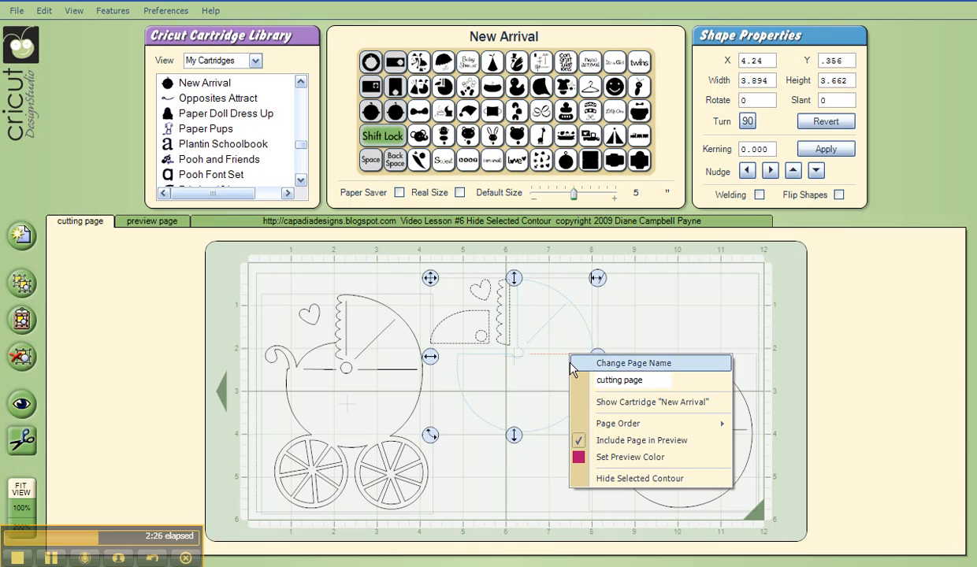
left_click(620, 482)
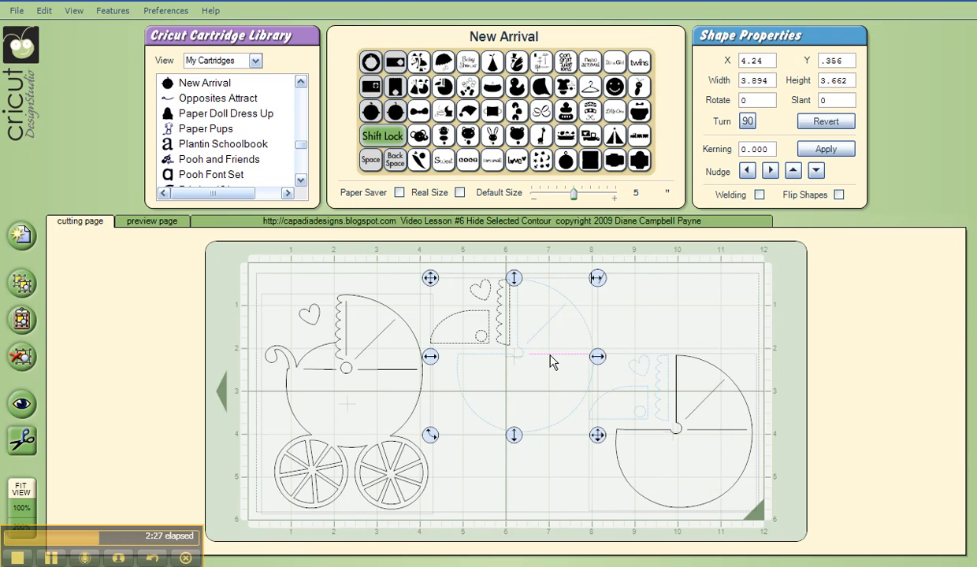
- Hide the second layer shape's small circle, quarter-round and heart contours, and move its scalloped trim to about X 4.827, Y 3.171
right_click(482, 347)
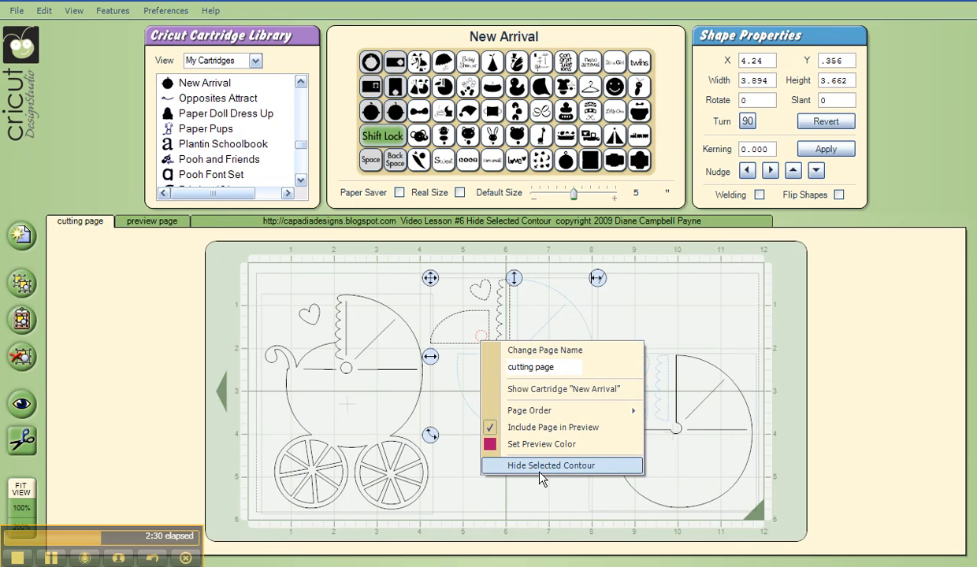
left_click(535, 465)
right_click(472, 317)
left_click(532, 427)
left_click(465, 288)
right_click(465, 289)
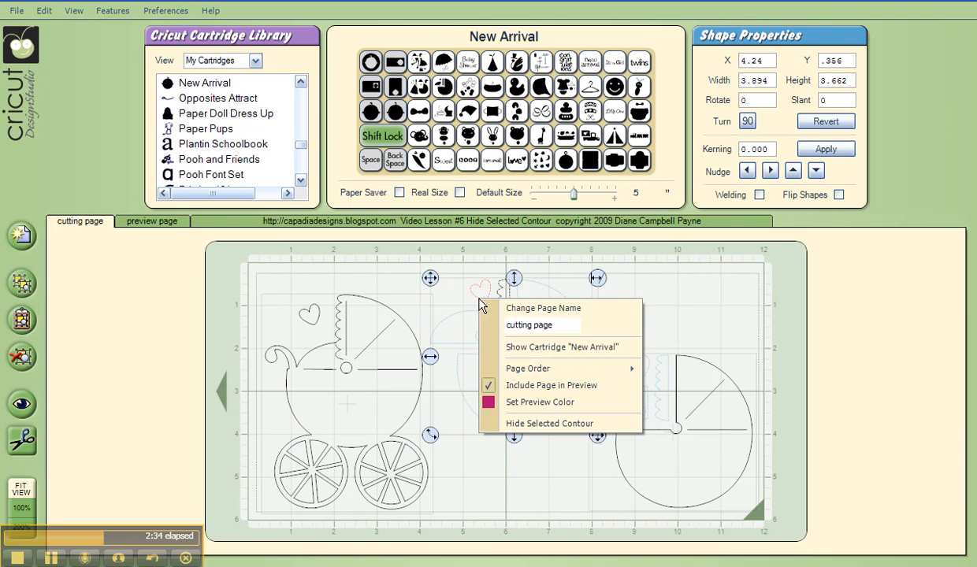
left_click(528, 423)
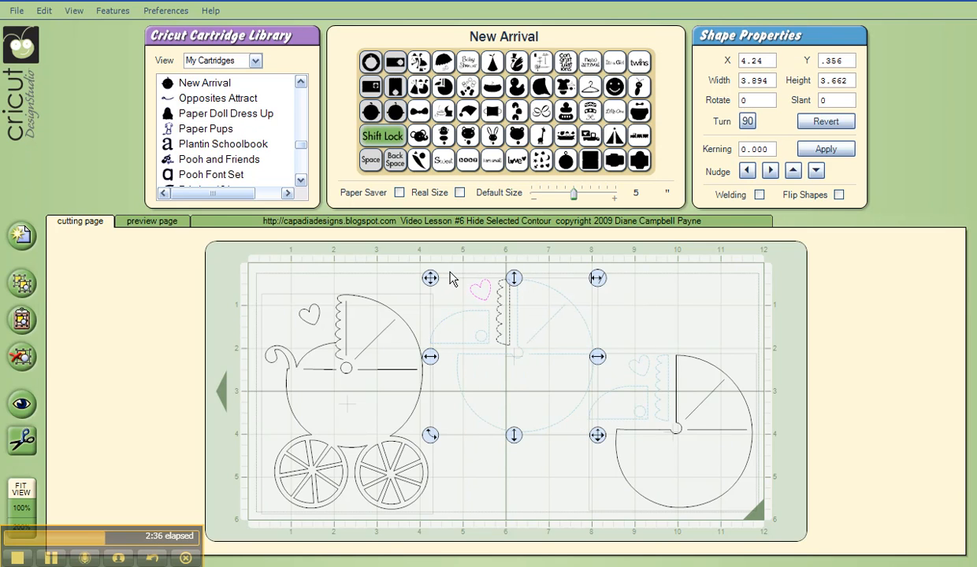
left_click_drag(438, 282, 458, 402)
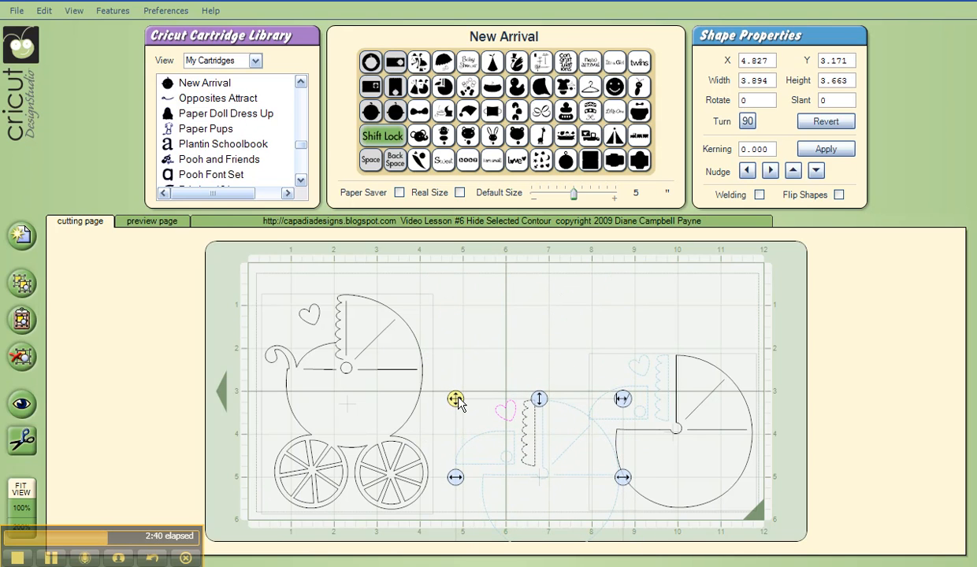
left_click(471, 328)
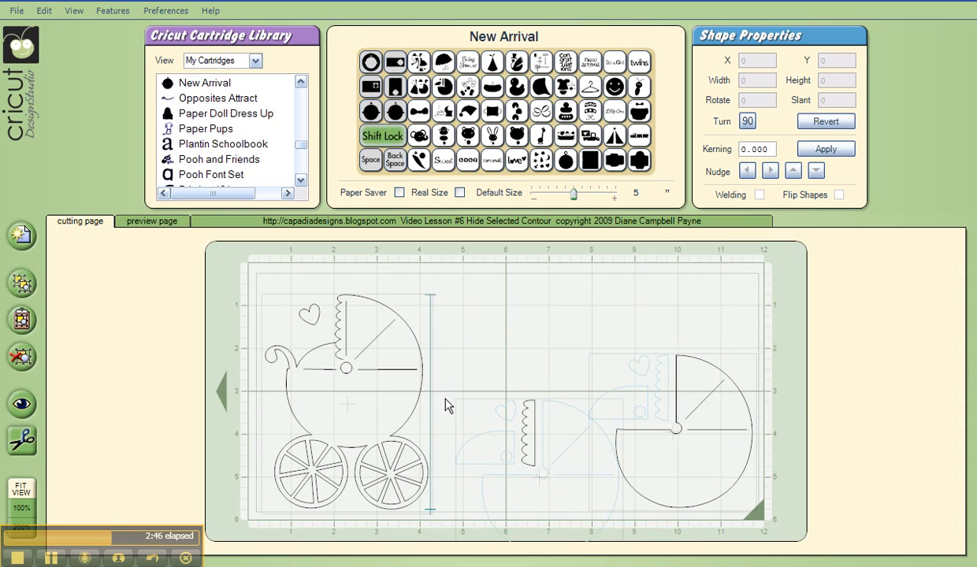
- Add a third carriage layer shape and hide its scalloped trim, body, diagonal line and horizontal line contours
left_click(445, 88)
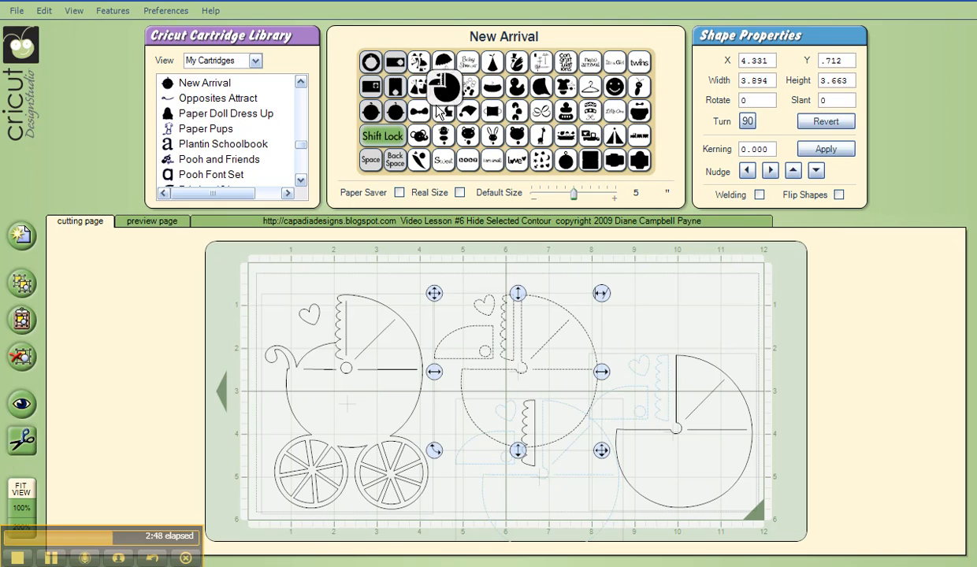
right_click(507, 331)
left_click(567, 453)
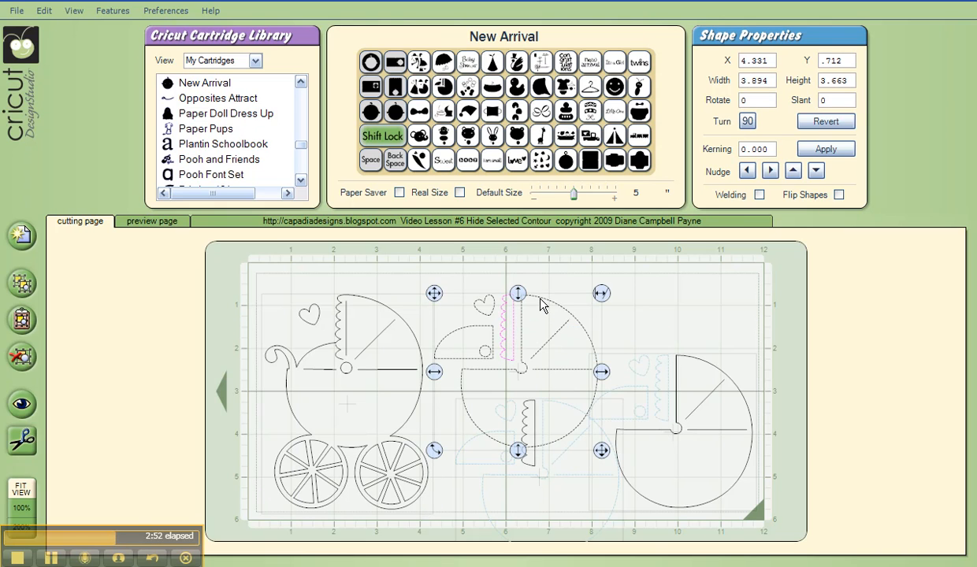
right_click(542, 306)
left_click(574, 421)
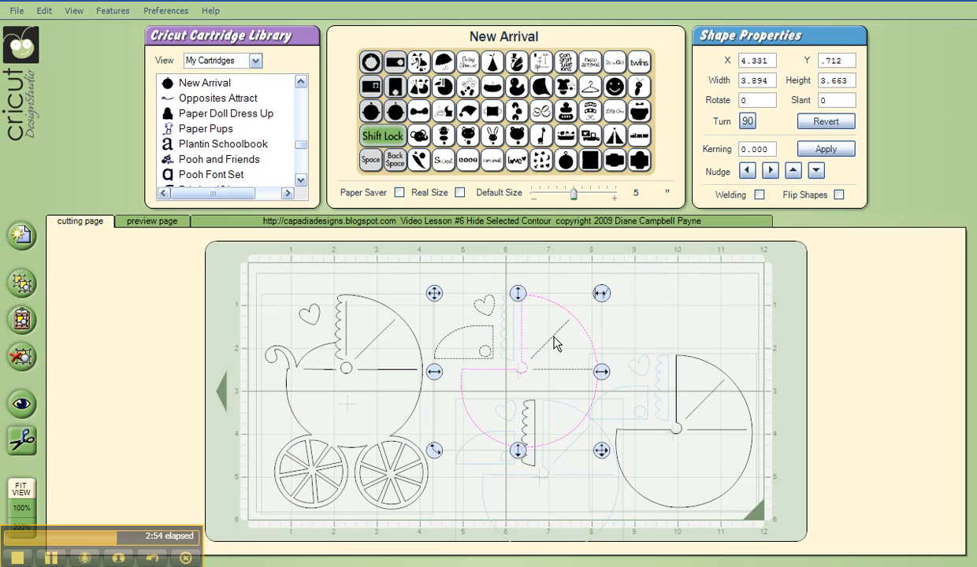
right_click(556, 345)
left_click(571, 454)
right_click(563, 371)
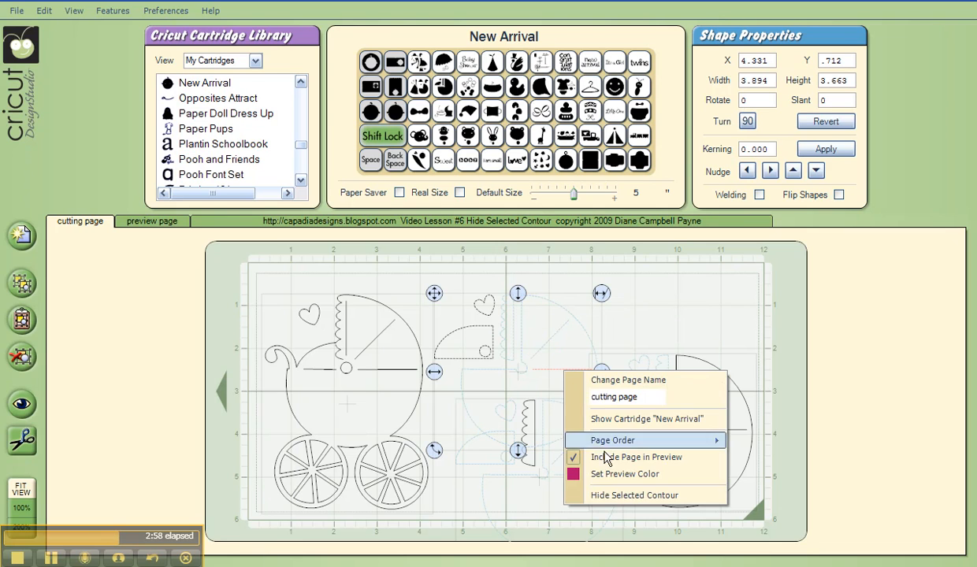
left_click(617, 496)
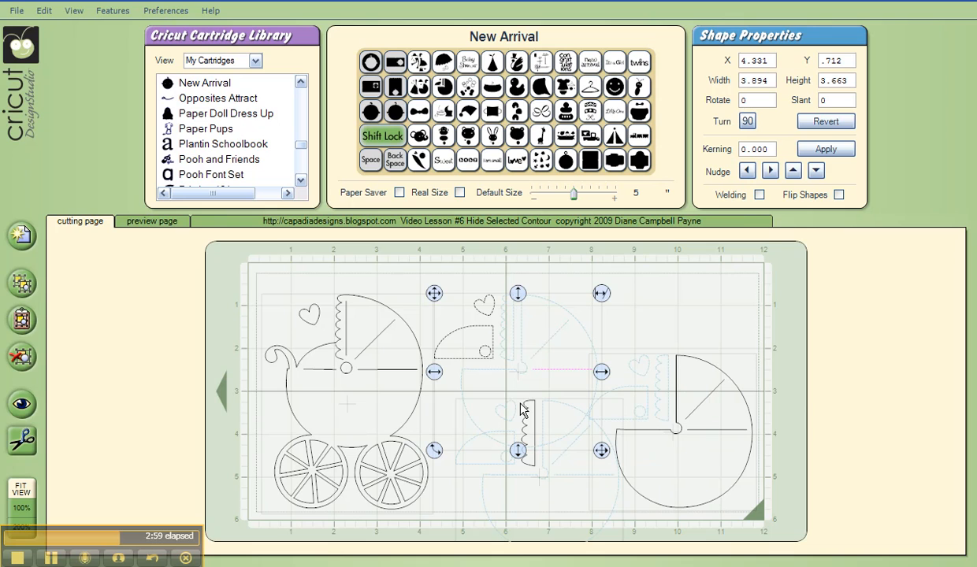
- Hide the third layer shape's quarter-round and small circle contours, leaving only the heart to cut
right_click(490, 359)
left_click(527, 473)
right_click(484, 351)
left_click(539, 469)
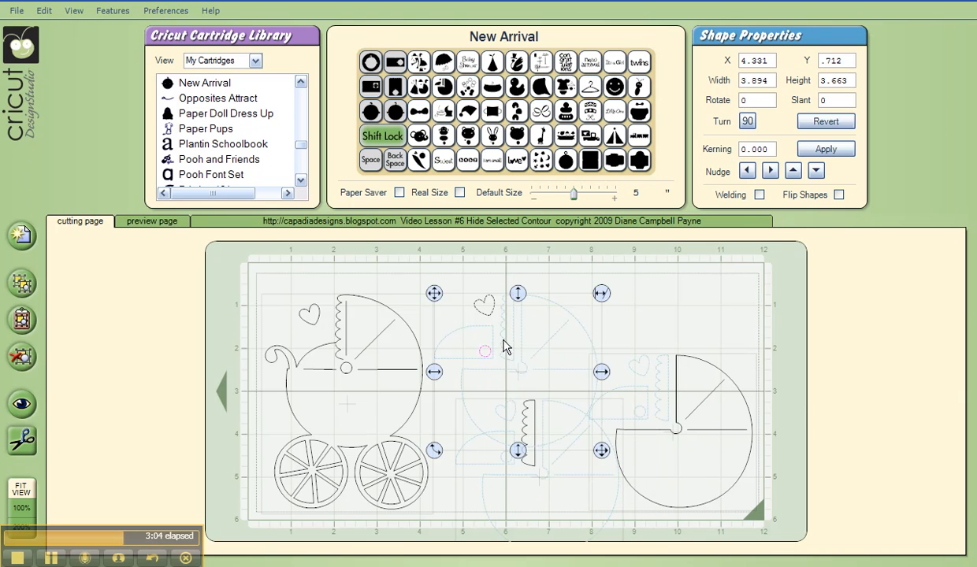
left_click(429, 288)
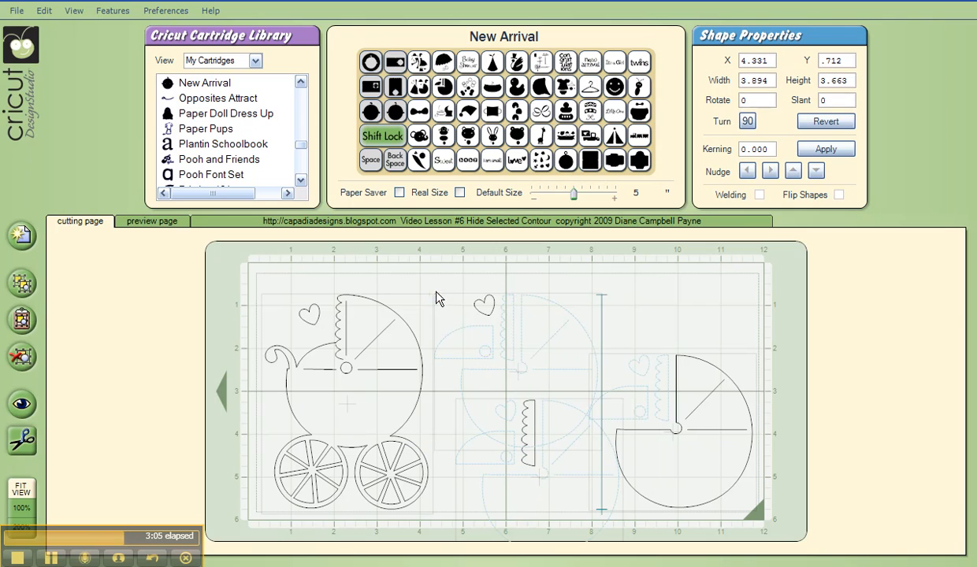
- Move the heart-only layer shape to the mat's upper right corner, at about X 9.277, Y 0.285
left_click(483, 314)
left_click_drag(444, 297, 650, 280)
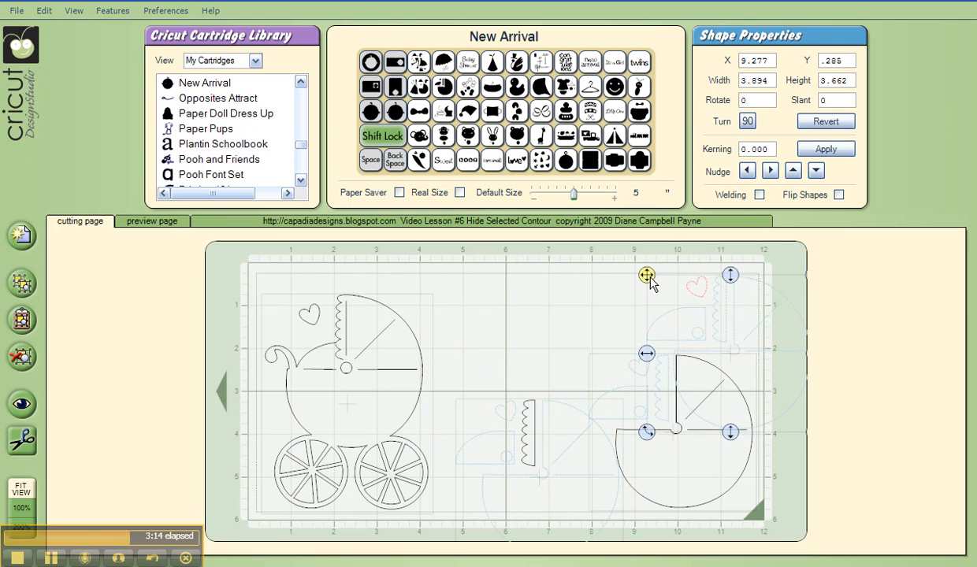
left_click(683, 300)
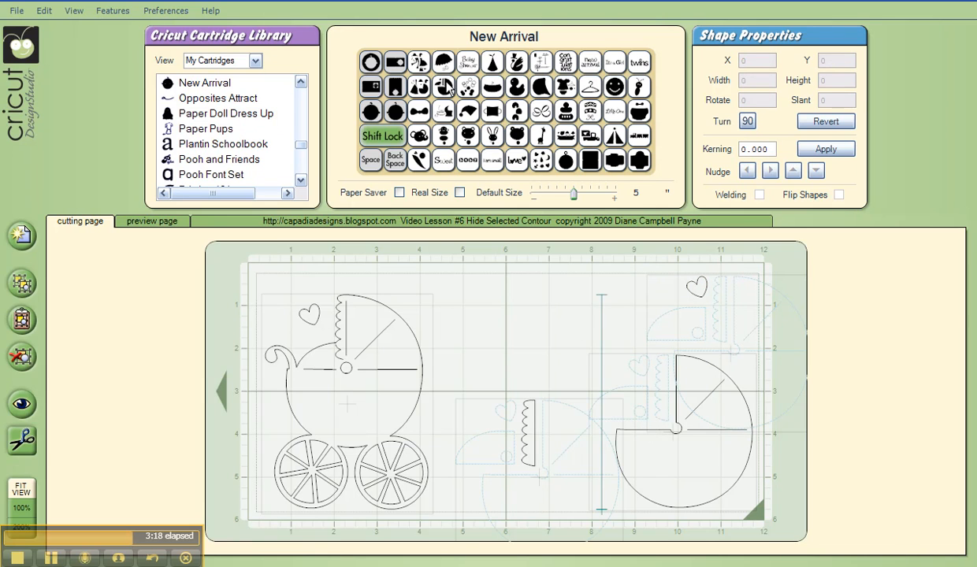
- Place a fourth carriage layer shape at about X 4.862, Y 0.267 and hide its heart and scalloped trim contours
left_click(324, 369)
left_click_drag(262, 293, 457, 275)
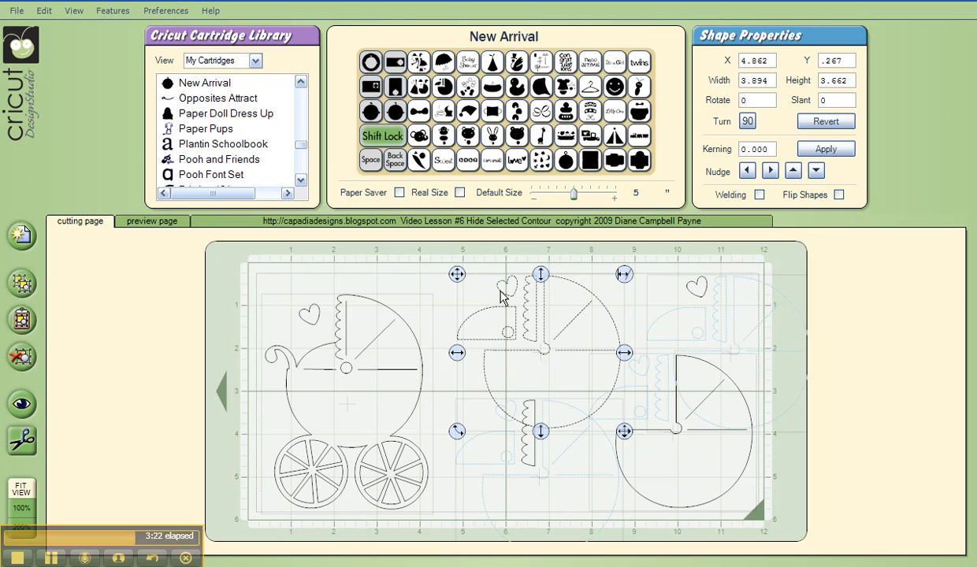
right_click(501, 298)
left_click(561, 409)
right_click(528, 294)
left_click(560, 410)
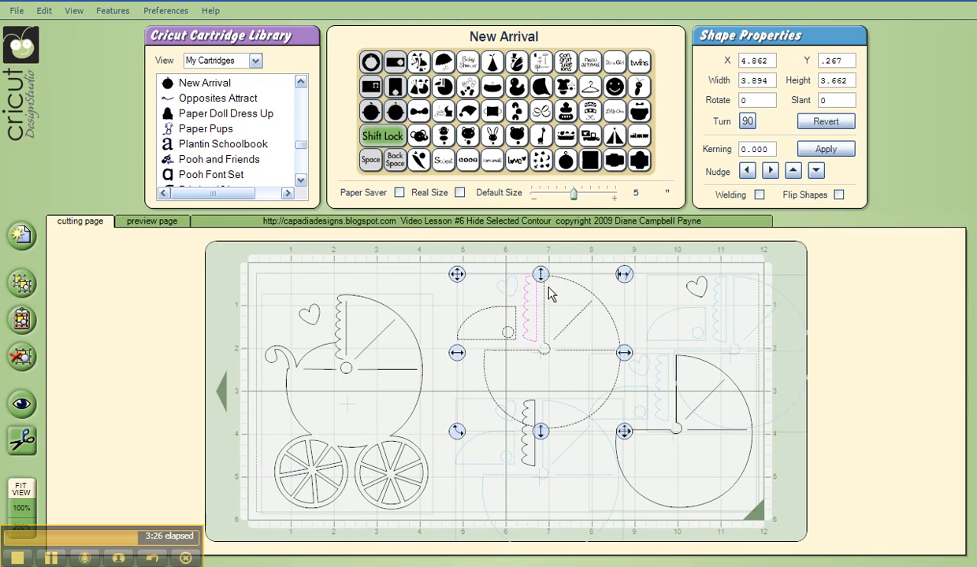
- Hide the fourth layer shape's body, diagonal line and horizontal line contours, and move its remaining quarter-round piece to about X 6.25, Y -0.142
right_click(564, 282)
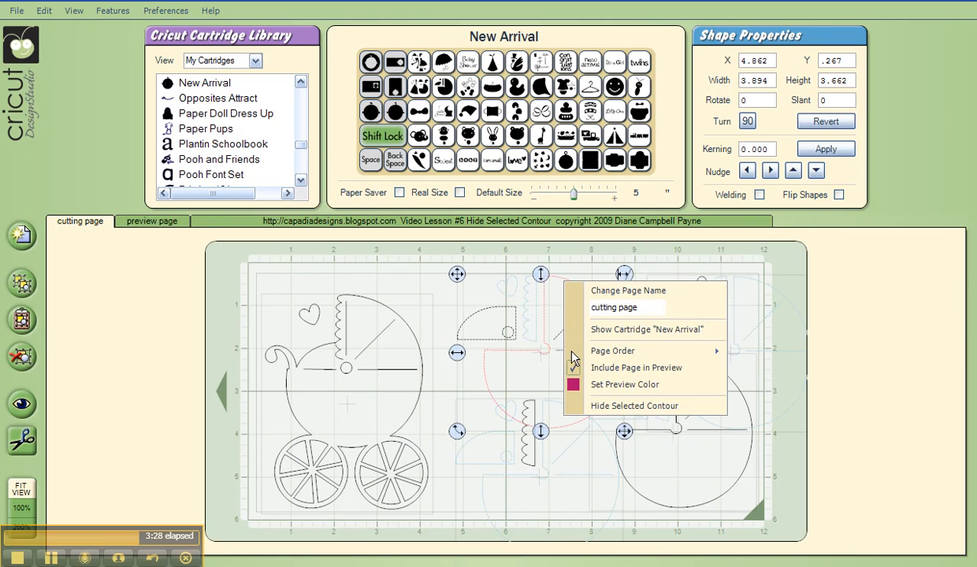
left_click(596, 397)
right_click(571, 330)
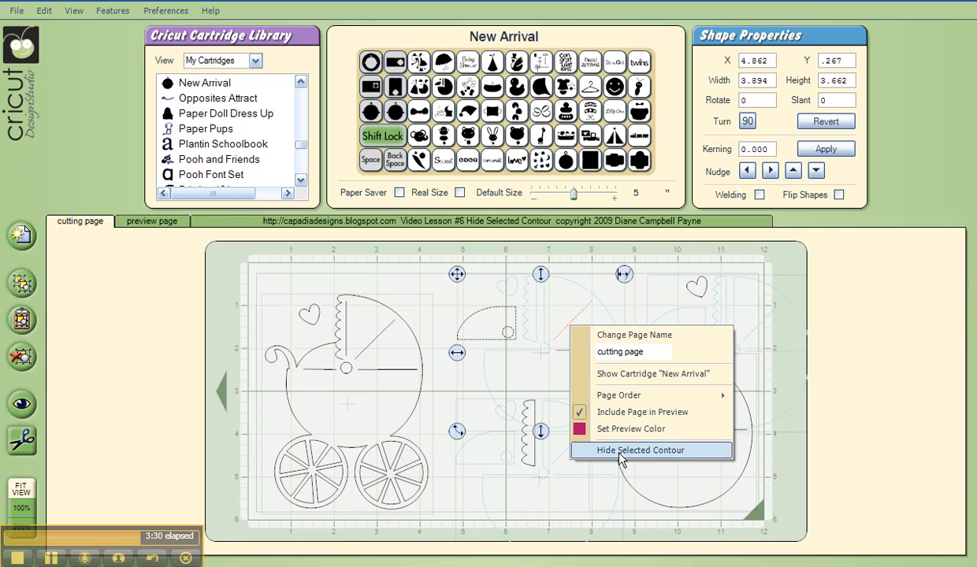
left_click(605, 449)
right_click(592, 373)
left_click(654, 471)
left_click_drag(457, 272, 518, 258)
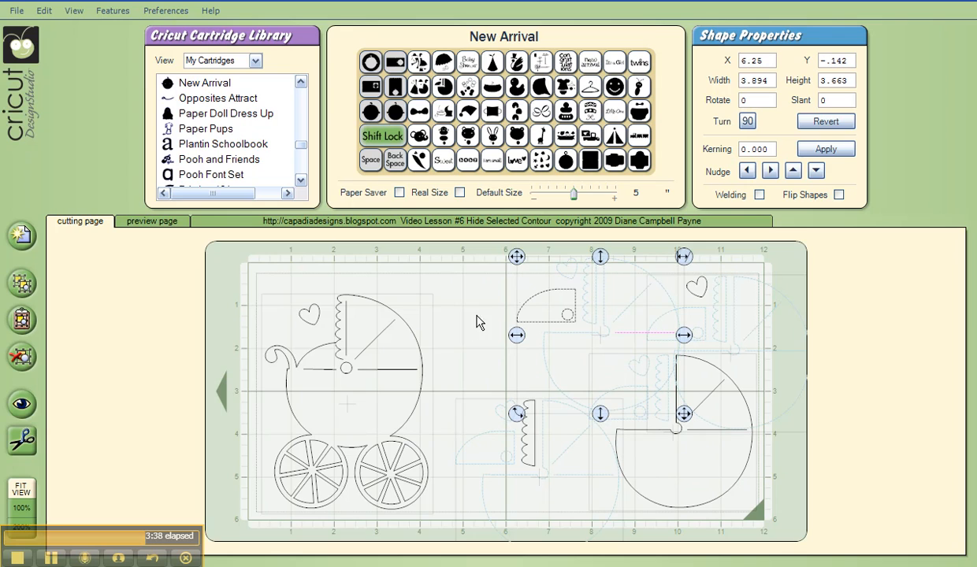
left_click(481, 265)
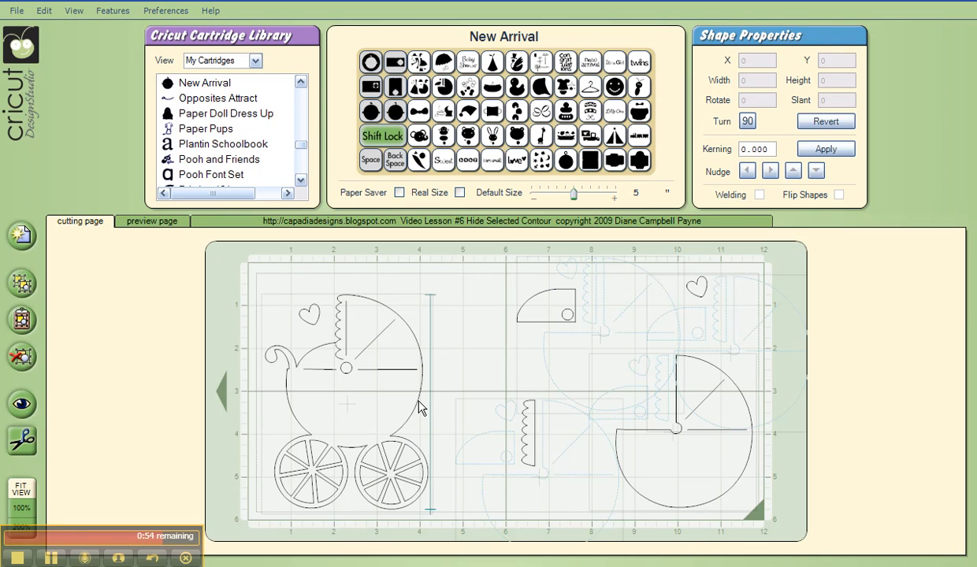
- Move the complete base carriage with wheels right across the mat to about X 1.859, Y 0.731
left_click(285, 383)
left_click_drag(265, 403, 296, 404)
left_click(275, 344)
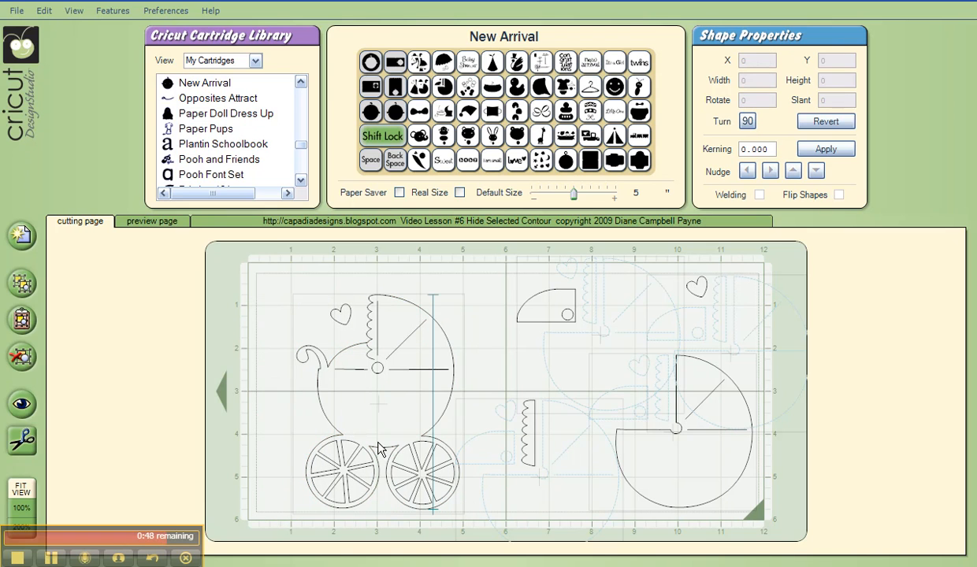
left_click(317, 384)
left_click_drag(294, 405, 324, 404)
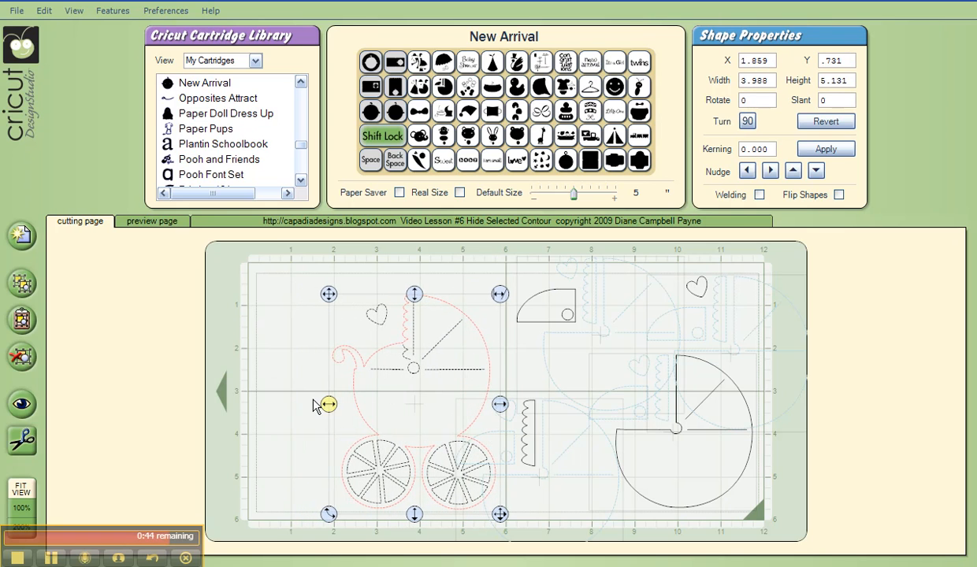
left_click(280, 360)
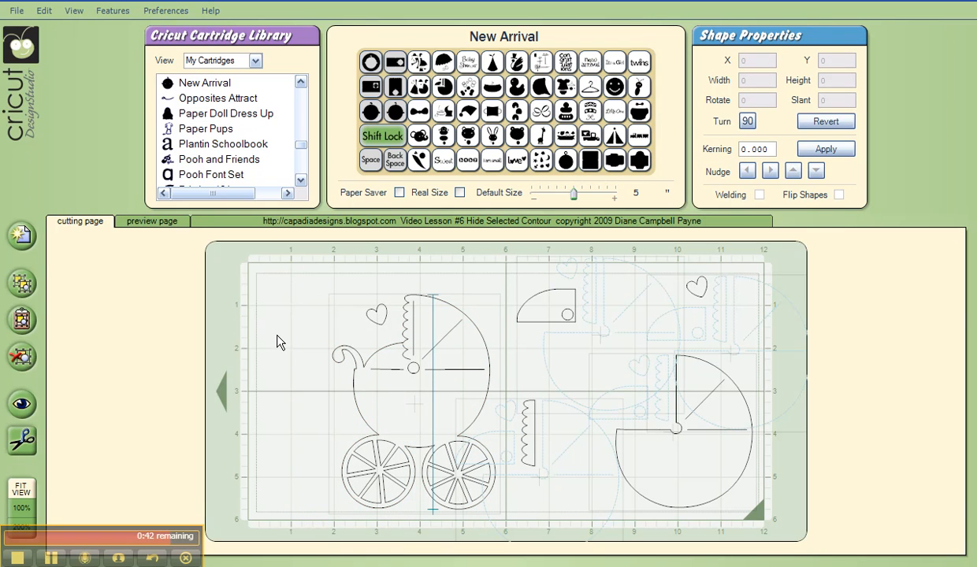